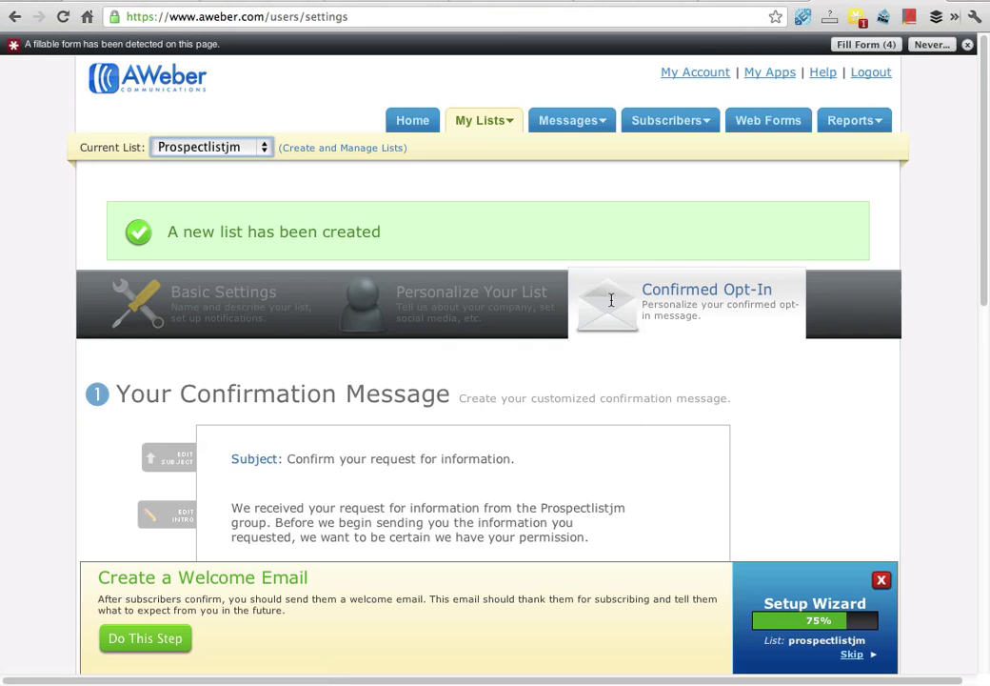
Create a new web form for the prospectlistjm list and look over its default design.
{"action": "left_click", "coordinate": [771, 126]}
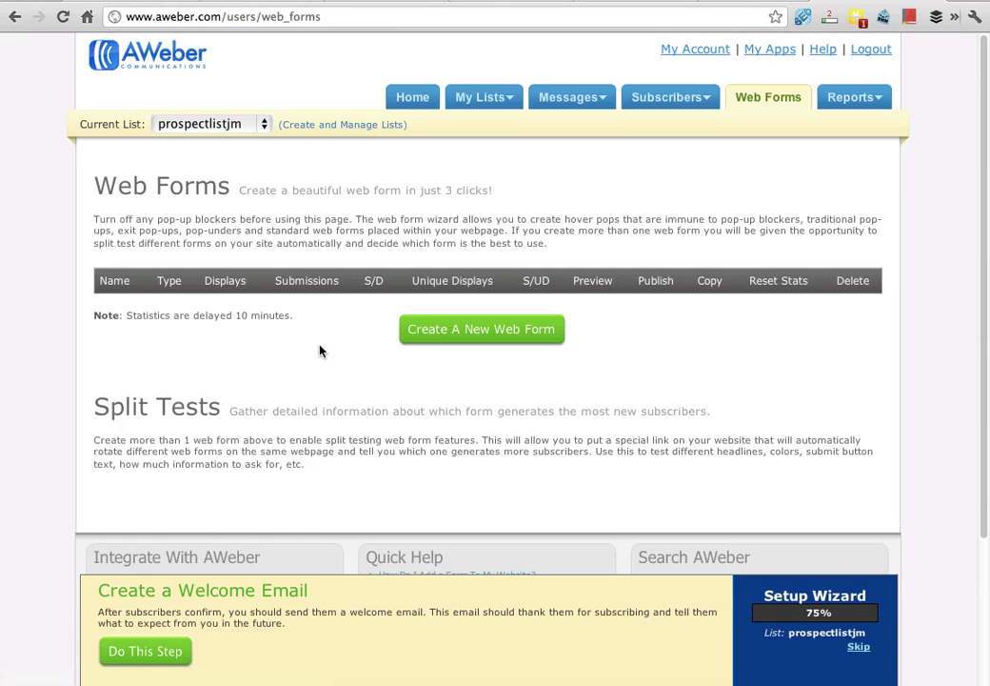
{"action": "left_click", "coordinate": [473, 338]}
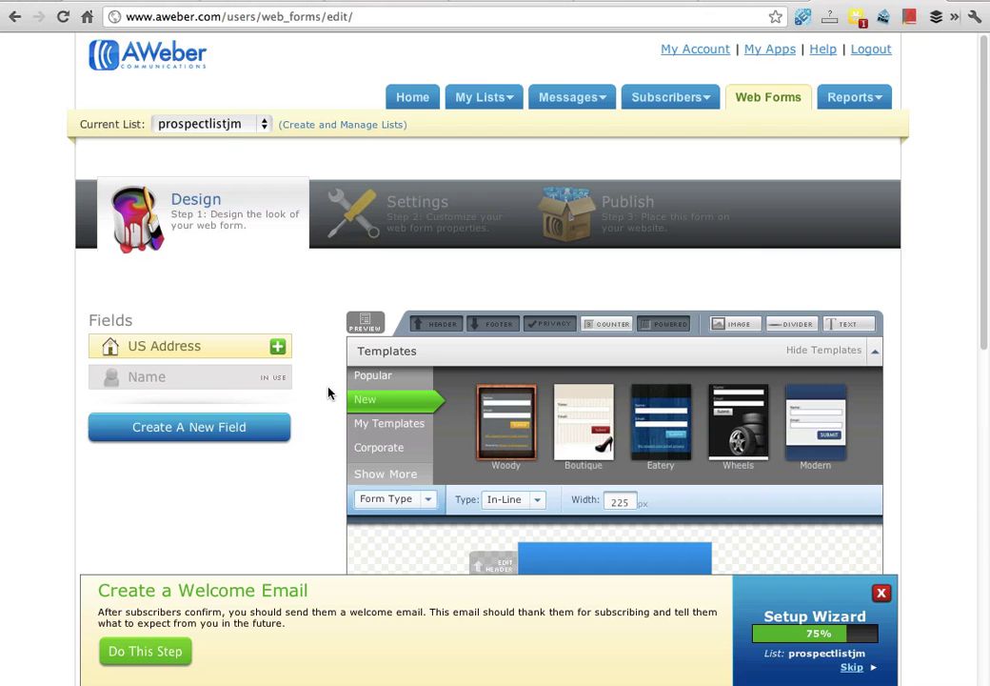
{"action": "scroll", "coordinate": [329, 392], "scroll_direction": "down", "scroll_amount": 7}
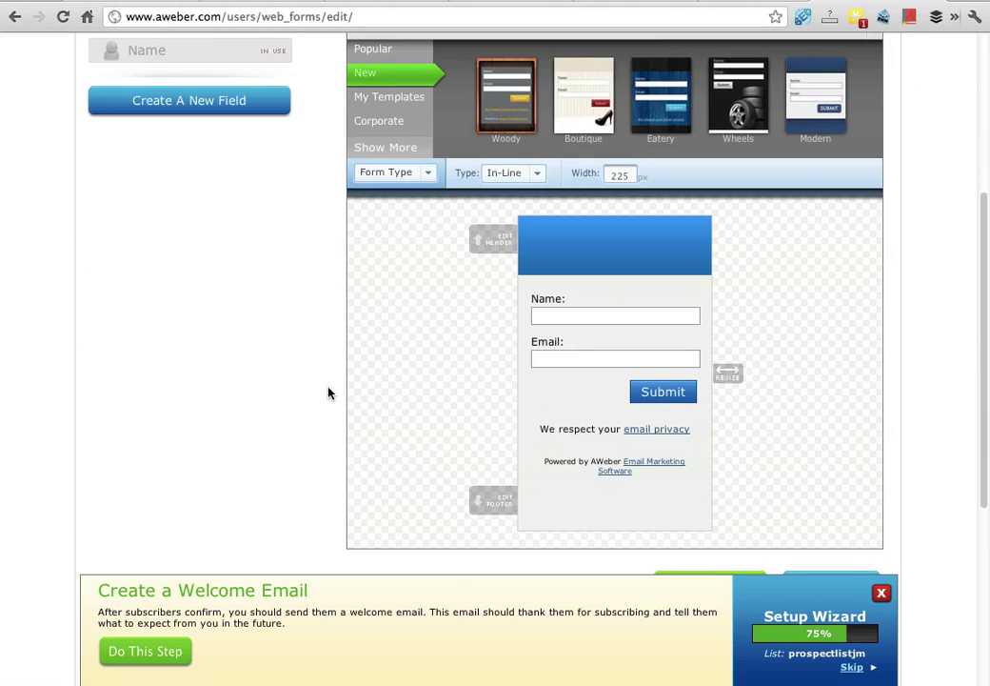
{"action": "scroll", "coordinate": [329, 392], "scroll_direction": "up", "scroll_amount": 7}
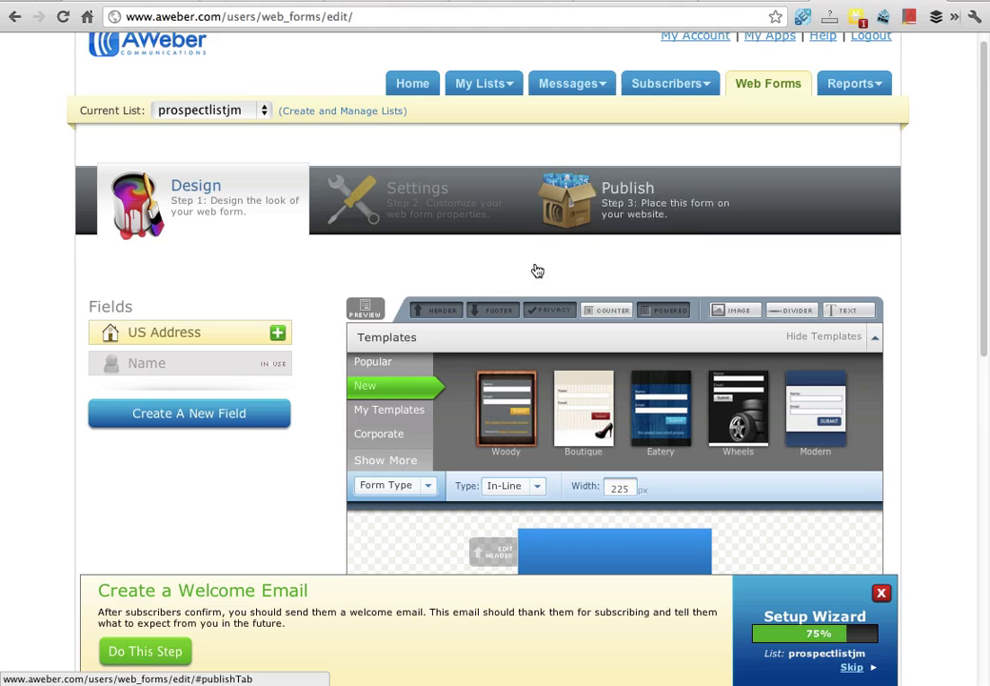
Set and save the form's header text as "To download my free report that will give you lots of value, put in your details below:".
{"action": "scroll", "coordinate": [345, 416], "scroll_direction": "down", "scroll_amount": 1}
{"action": "scroll", "coordinate": [345, 416], "scroll_direction": "down", "scroll_amount": 5}
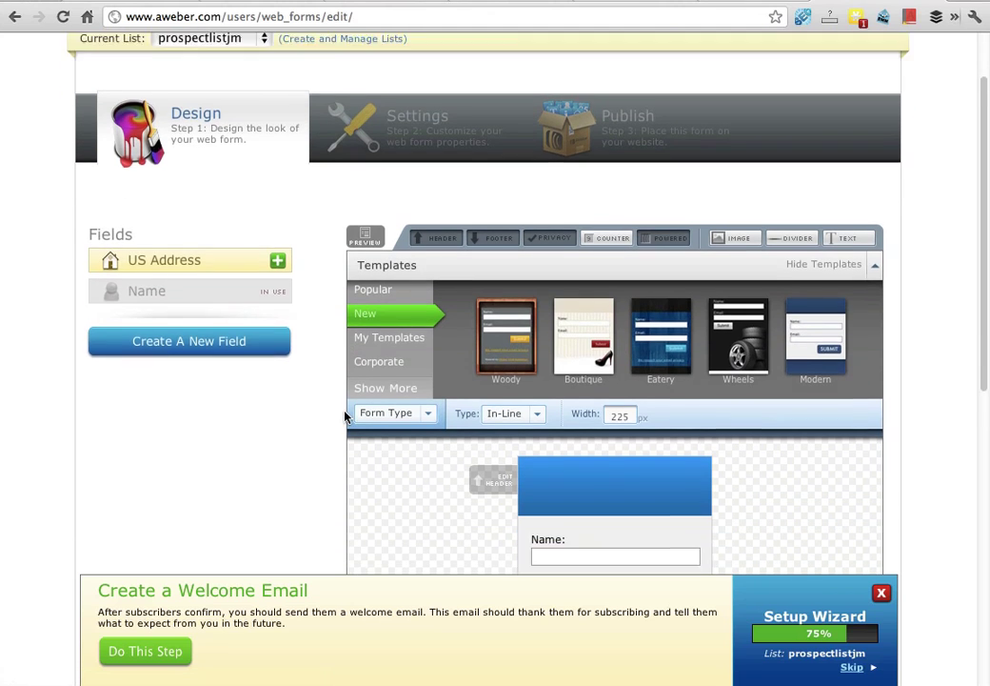
{"action": "scroll", "coordinate": [345, 416], "scroll_direction": "down", "scroll_amount": 1}
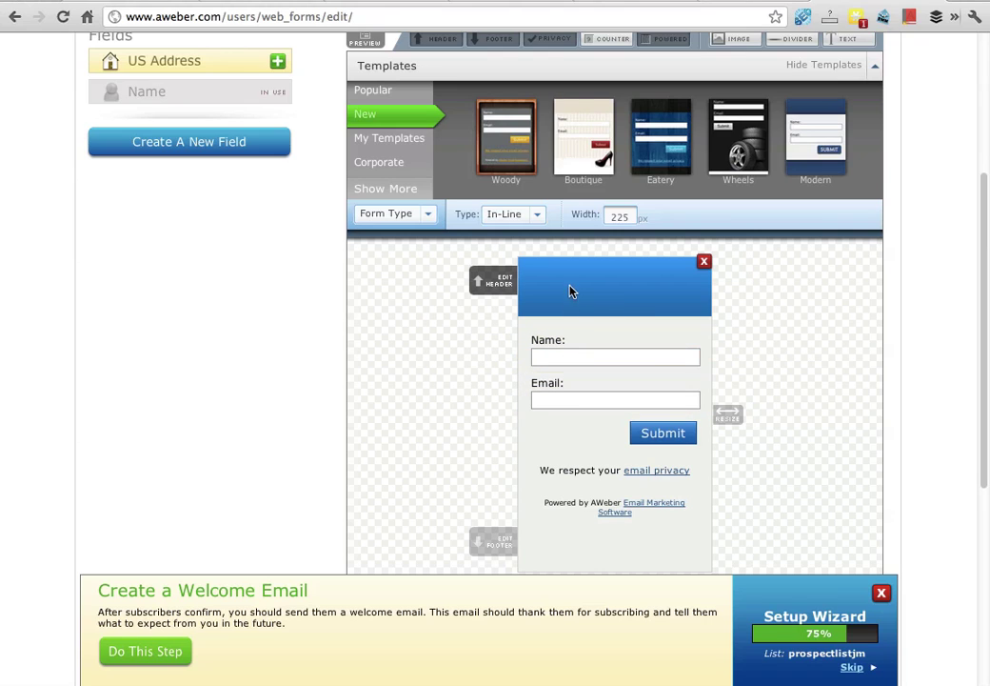
{"action": "left_click", "coordinate": [508, 282]}
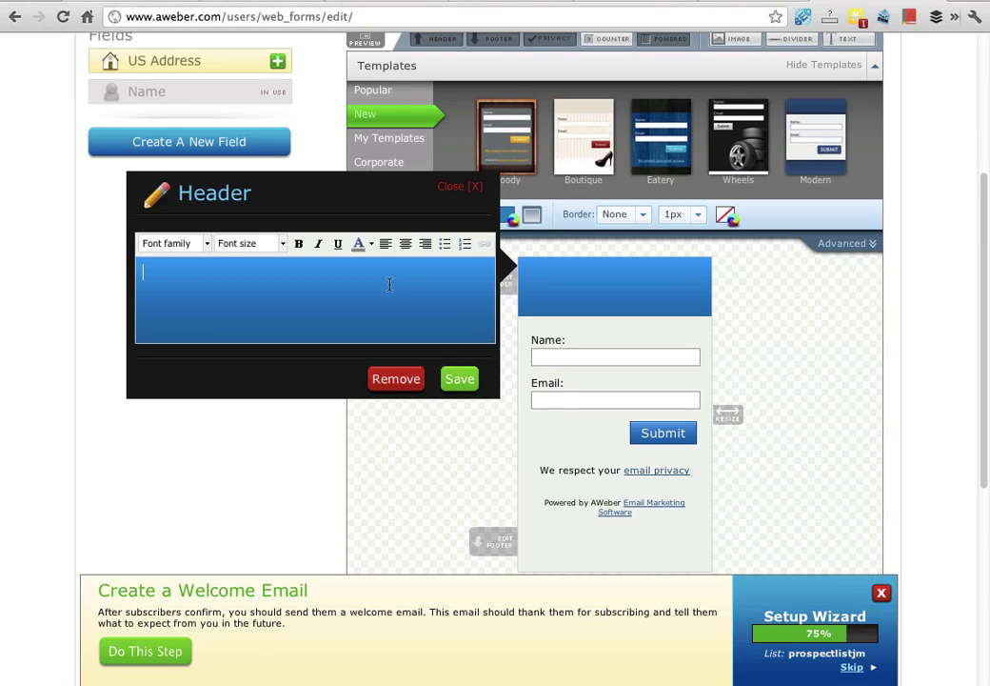
{"action": "type", "text": "To download m"}
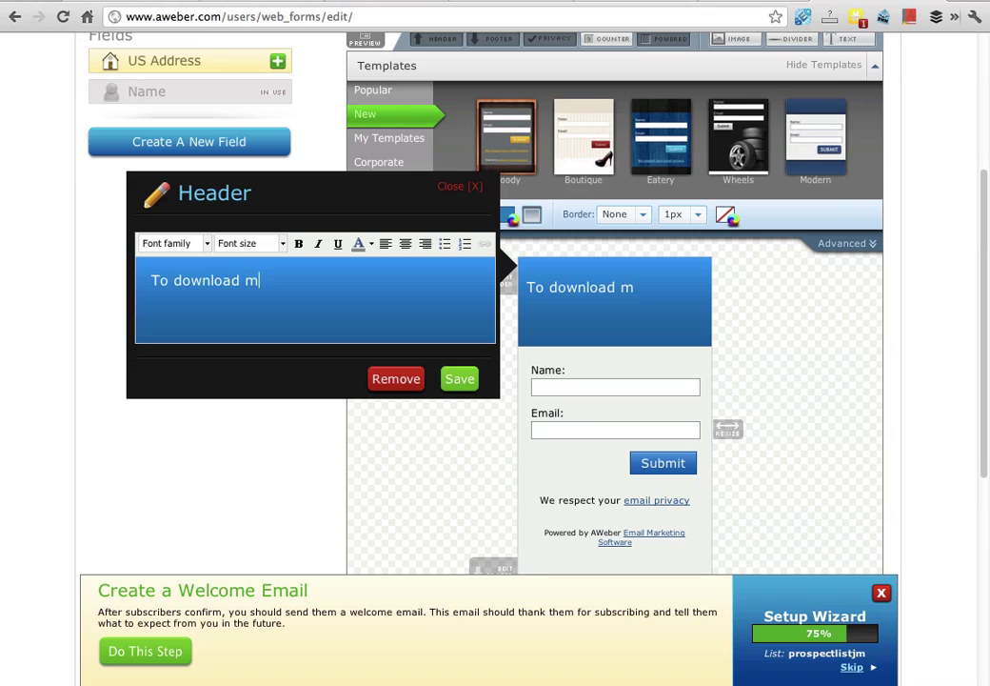
{"action": "type", "text": "y free report that"}
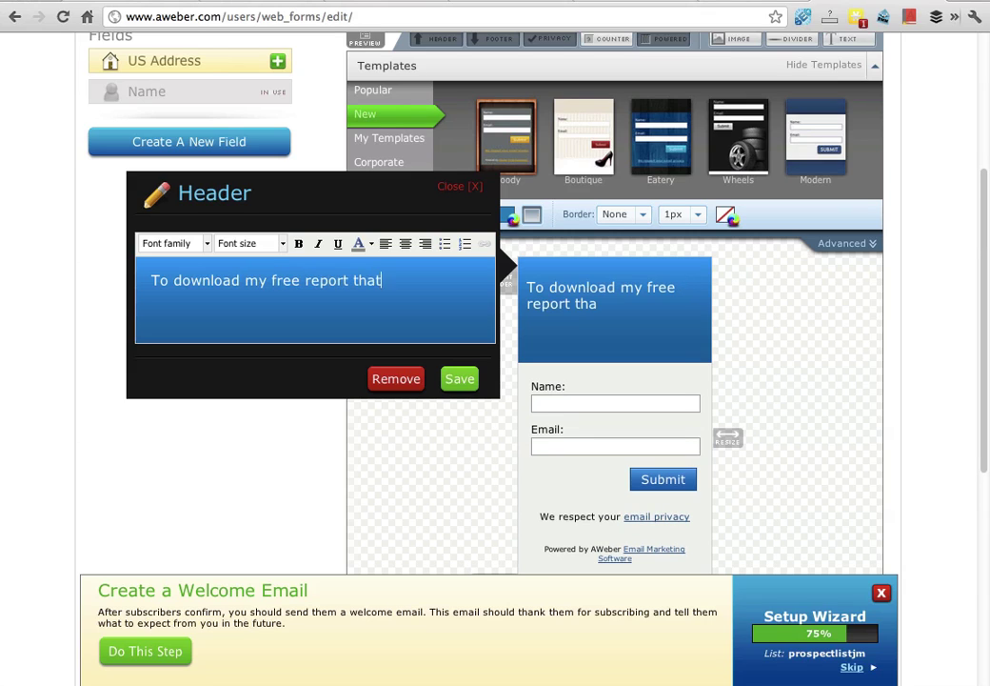
{"action": "type", "text": " will give you lots "}
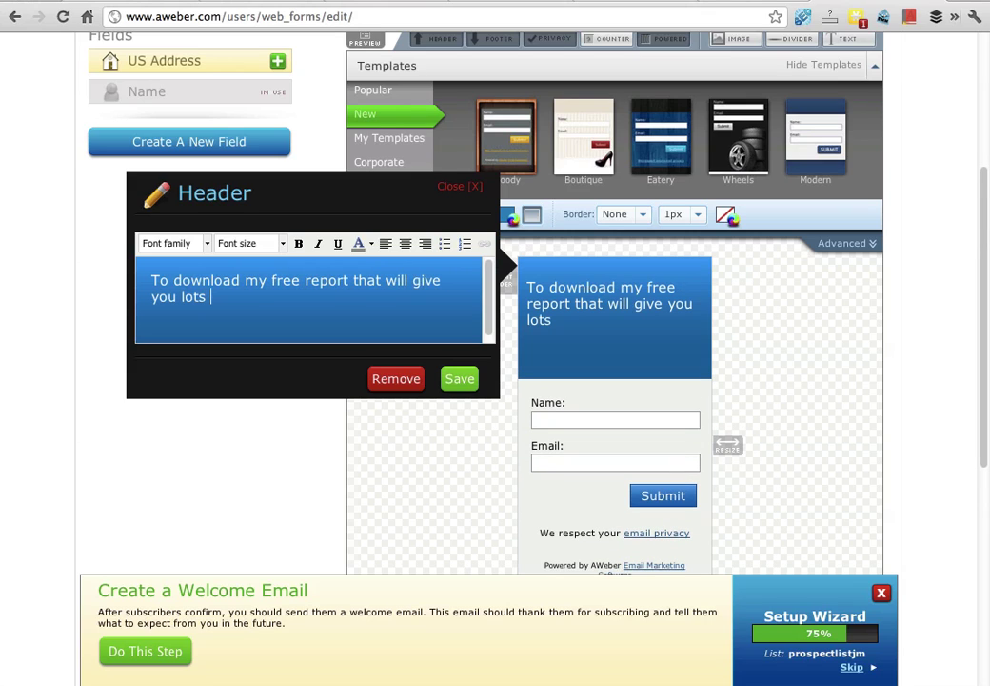
{"action": "type", "text": "of value, put"}
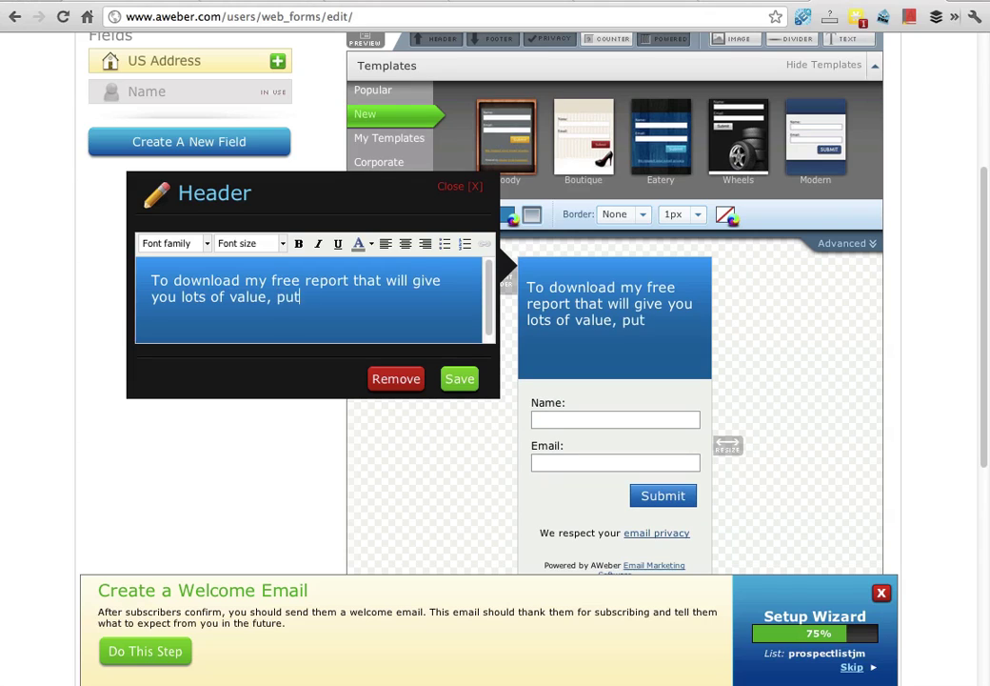
{"action": "type", "text": " in yoru de"}
{"action": "key", "text": "BackSpace"}
{"action": "key", "text": "BackSpace"}
{"action": "key", "text": "BackSpace"}
{"action": "key", "text": "BackSpace"}
{"action": "key", "text": "BackSpace"}
{"action": "type", "text": "ur details below:"}
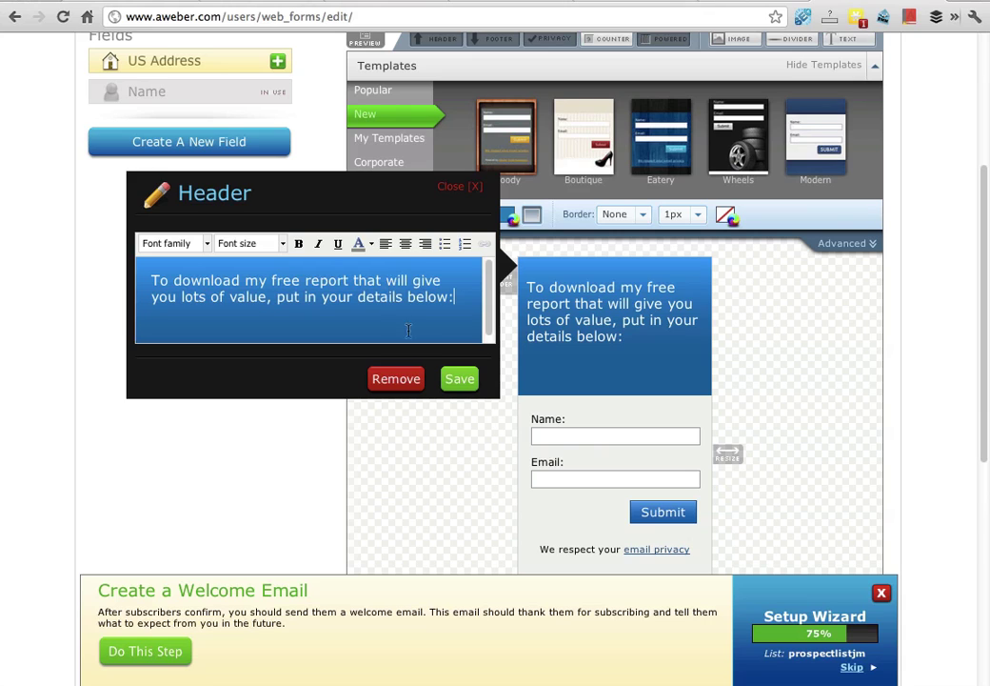
{"action": "left_click", "coordinate": [456, 380]}
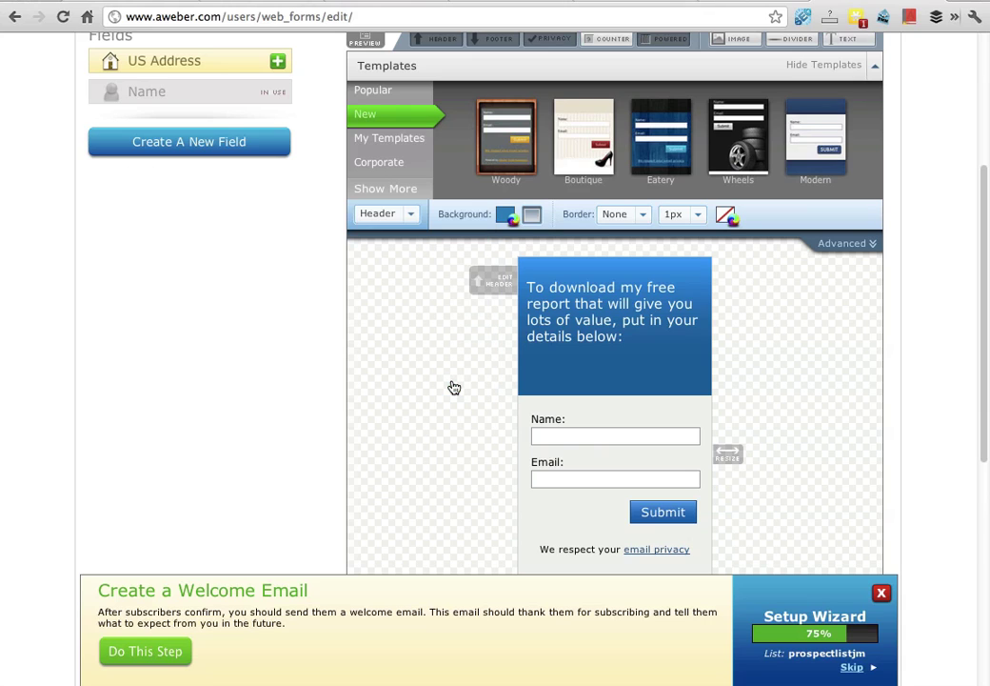
Remove the "Powered by AWeber Email Marketing Software" line from the form.
{"action": "mouse_move", "coordinate": [632, 349]}
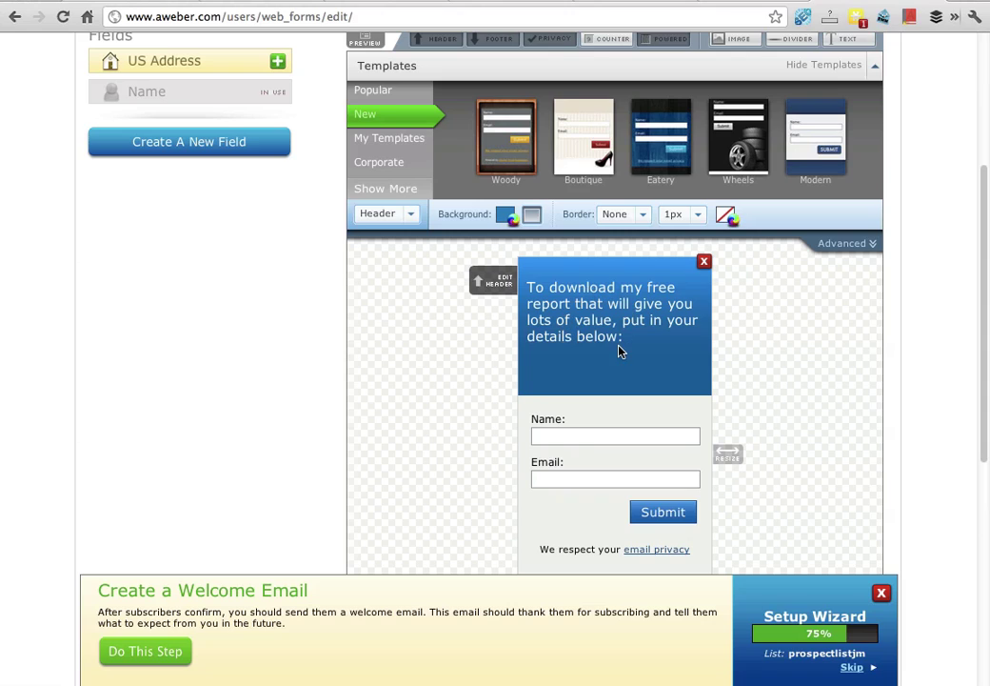
{"action": "mouse_move", "coordinate": [592, 441]}
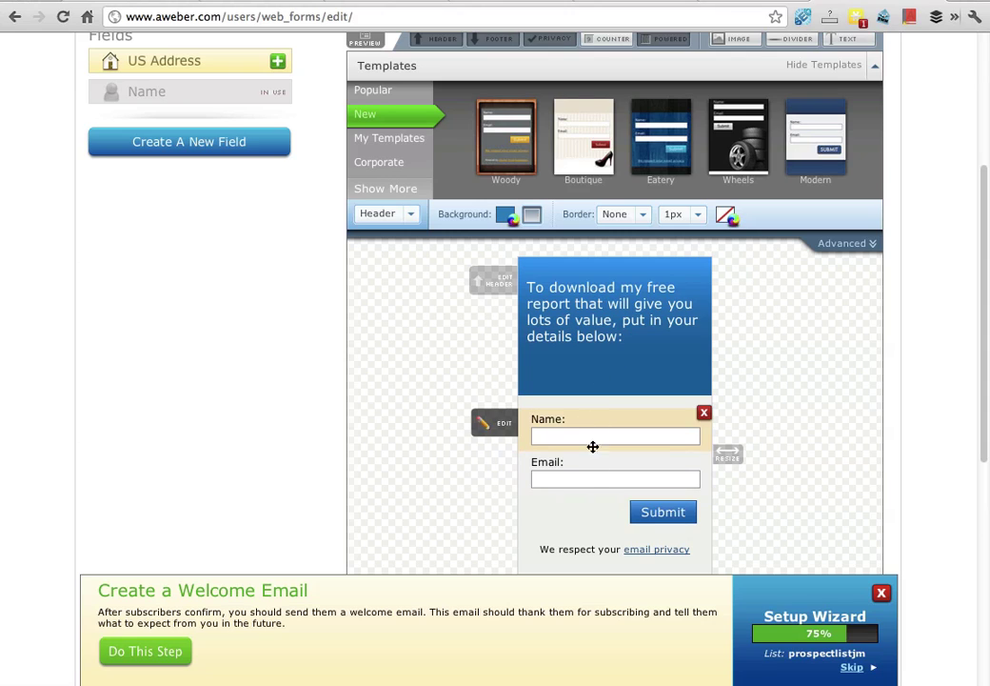
{"action": "mouse_move", "coordinate": [599, 480]}
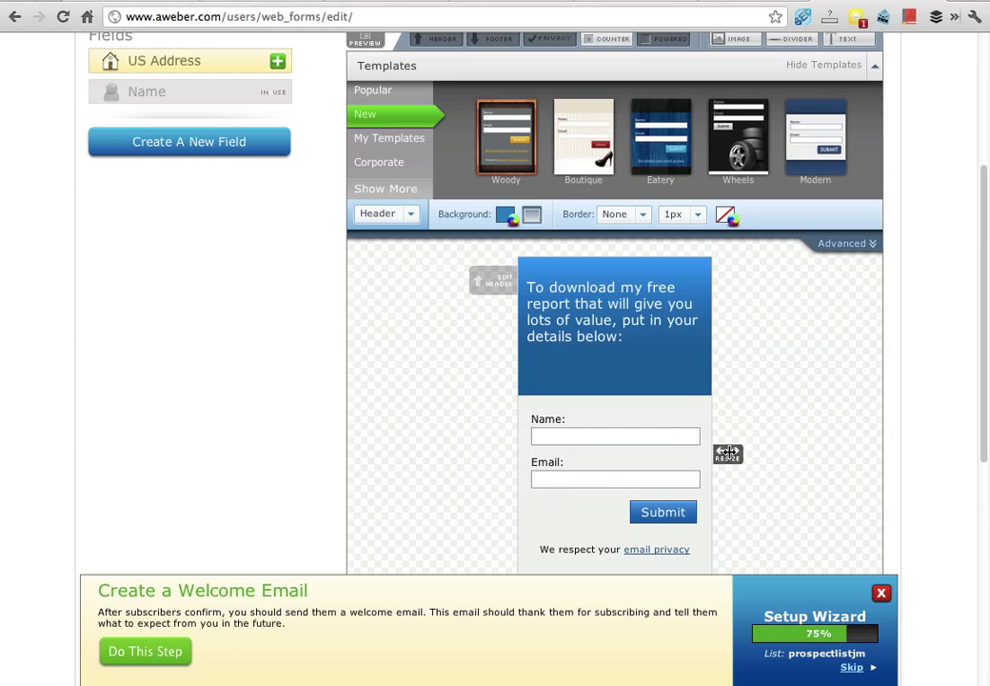
{"action": "scroll", "coordinate": [730, 460], "scroll_direction": "down", "scroll_amount": 4}
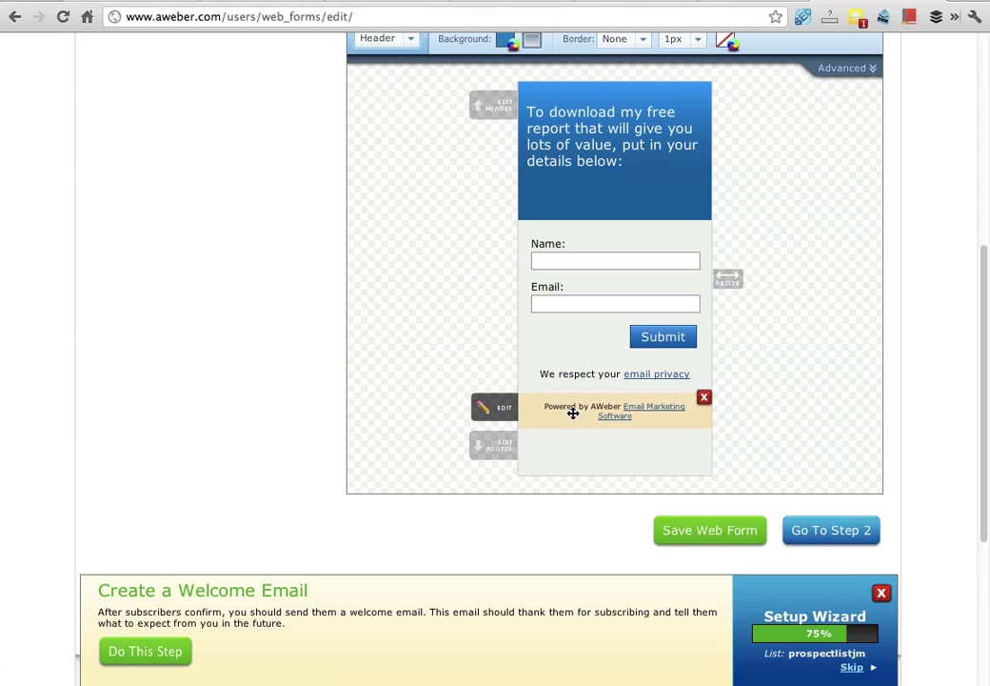
{"action": "left_click", "coordinate": [705, 399]}
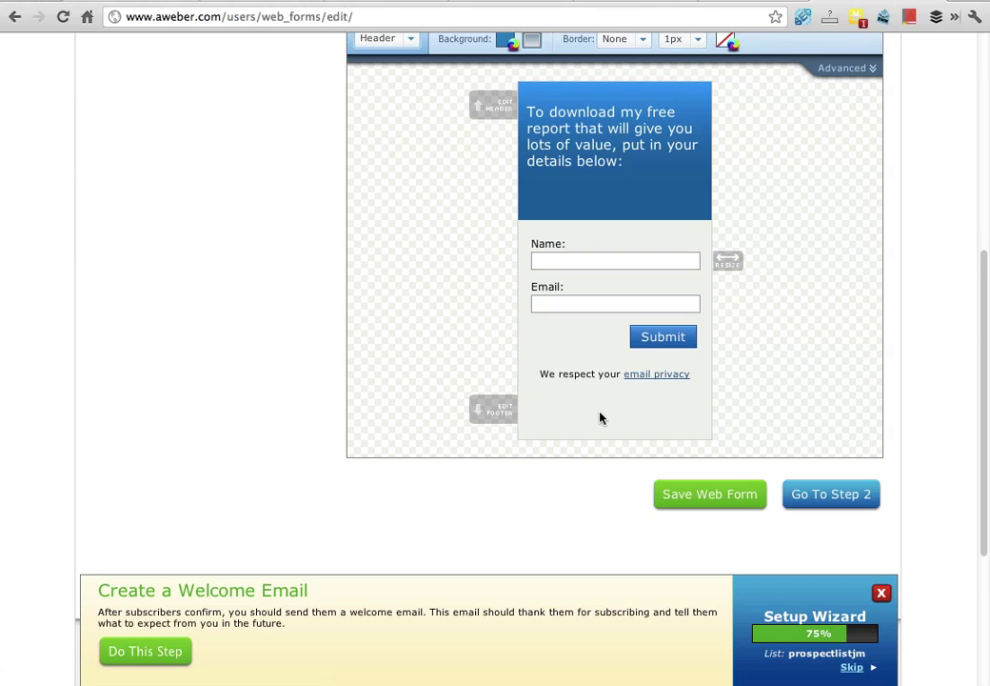
Turn off the footer section of the web form.
{"action": "scroll", "coordinate": [600, 417], "scroll_direction": "up", "scroll_amount": 3}
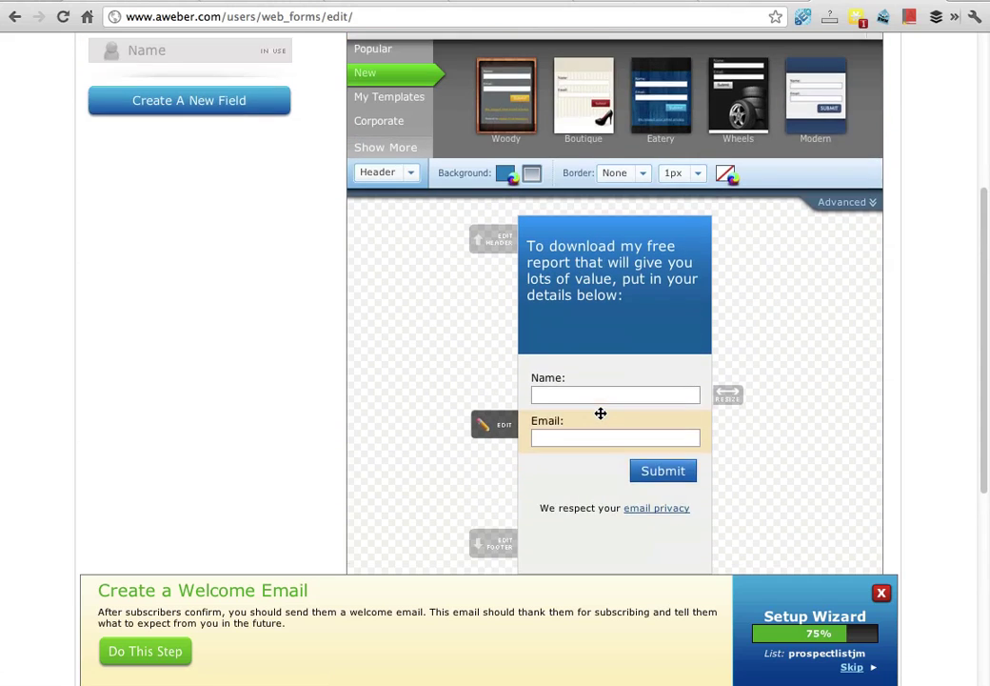
{"action": "scroll", "coordinate": [600, 414], "scroll_direction": "up", "scroll_amount": 1}
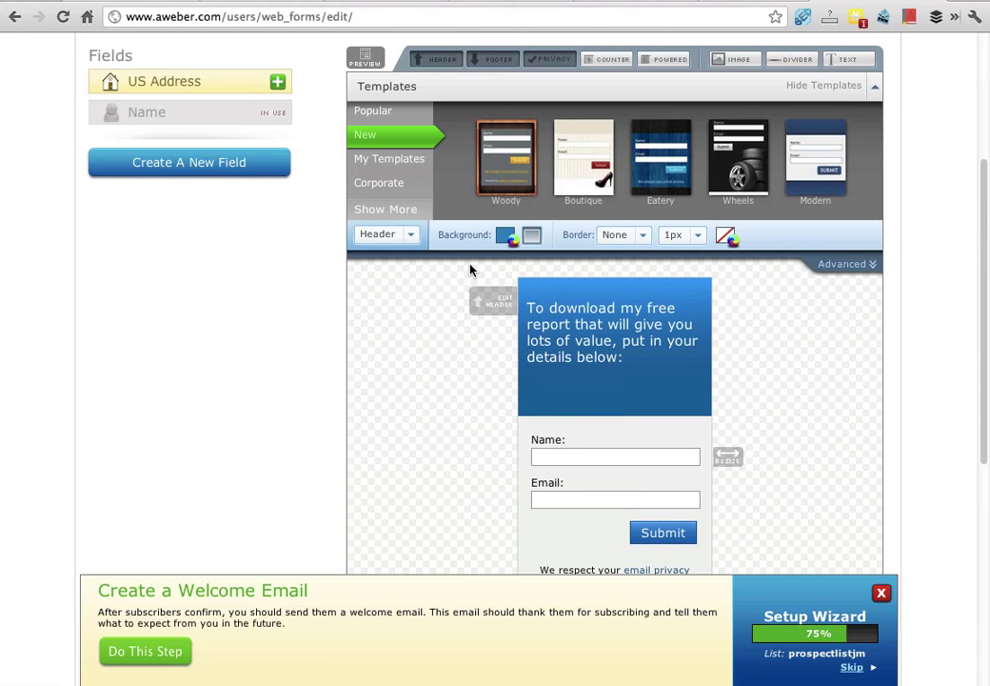
{"action": "scroll", "coordinate": [470, 271], "scroll_direction": "up", "scroll_amount": 1}
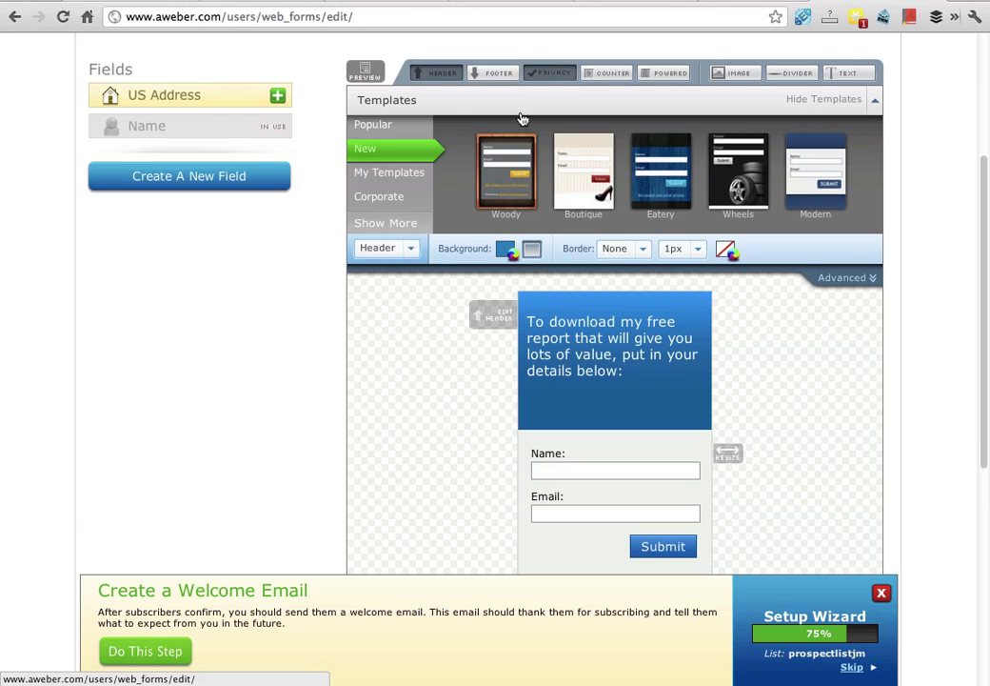
{"action": "scroll", "coordinate": [800, 363], "scroll_direction": "down", "scroll_amount": 1}
{"action": "scroll", "coordinate": [800, 363], "scroll_direction": "down", "scroll_amount": 3}
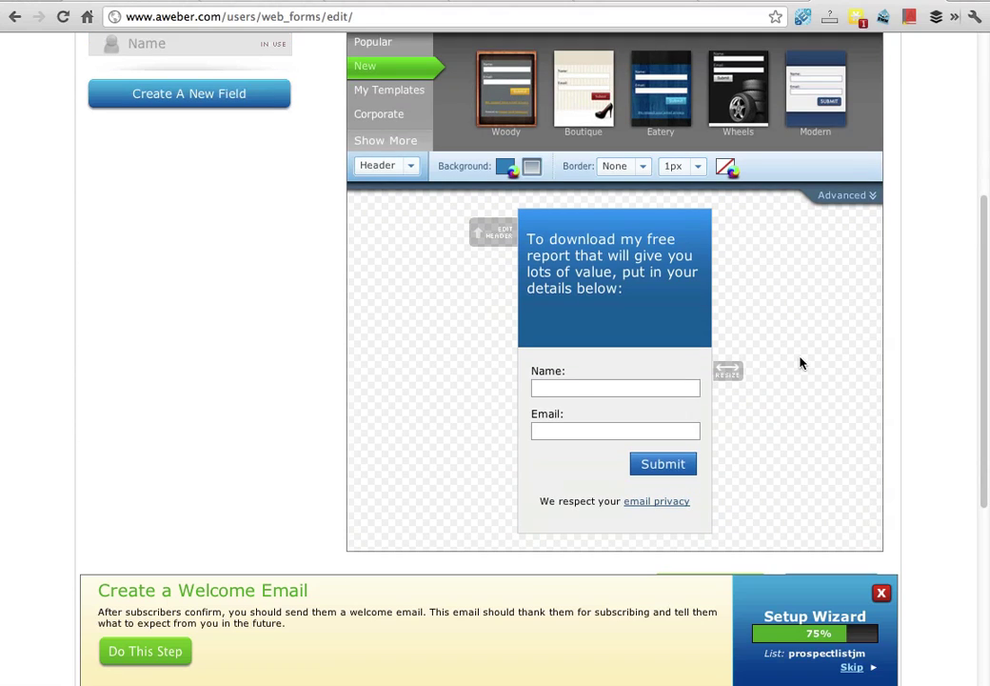
{"action": "mouse_move", "coordinate": [582, 505]}
{"action": "scroll", "coordinate": [798, 363], "scroll_direction": "up", "scroll_amount": 5}
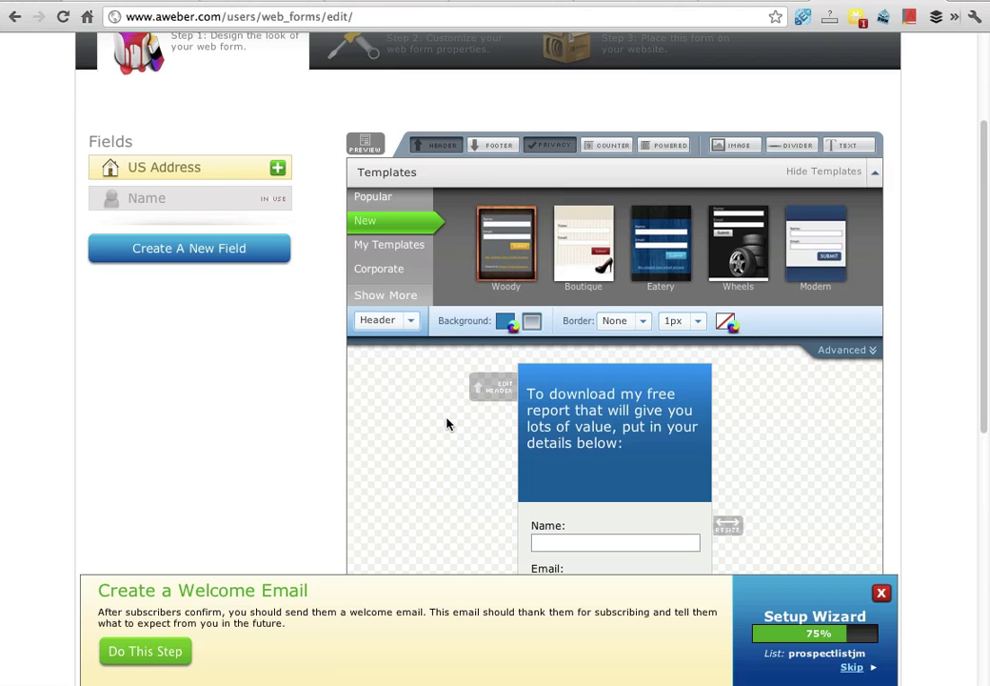
{"action": "scroll", "coordinate": [447, 424], "scroll_direction": "up", "scroll_amount": 2}
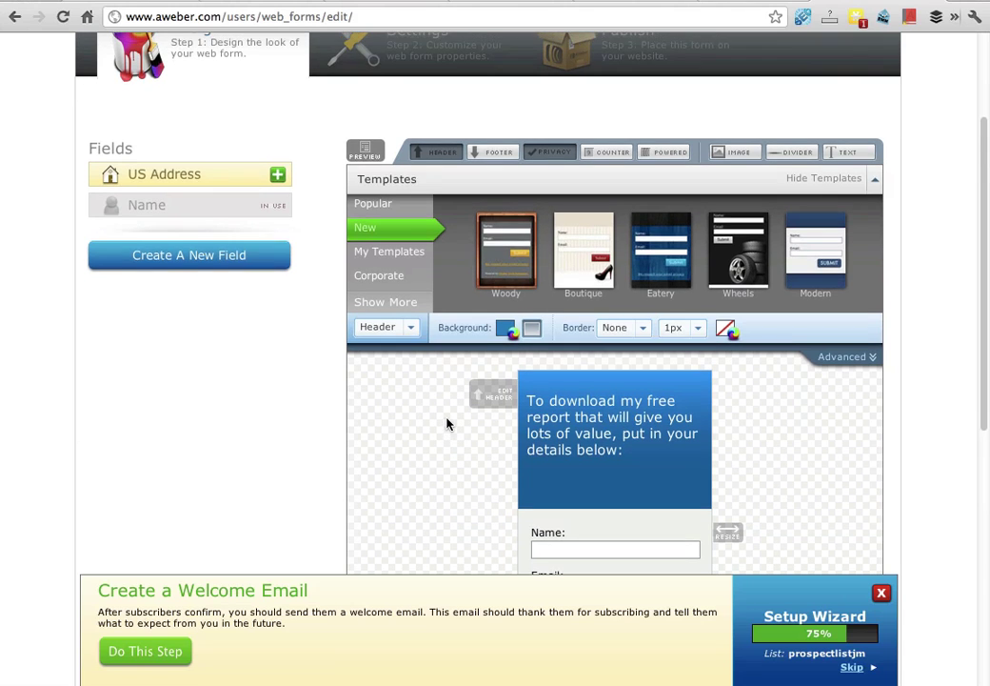
{"action": "scroll", "coordinate": [448, 424], "scroll_direction": "up", "scroll_amount": 2}
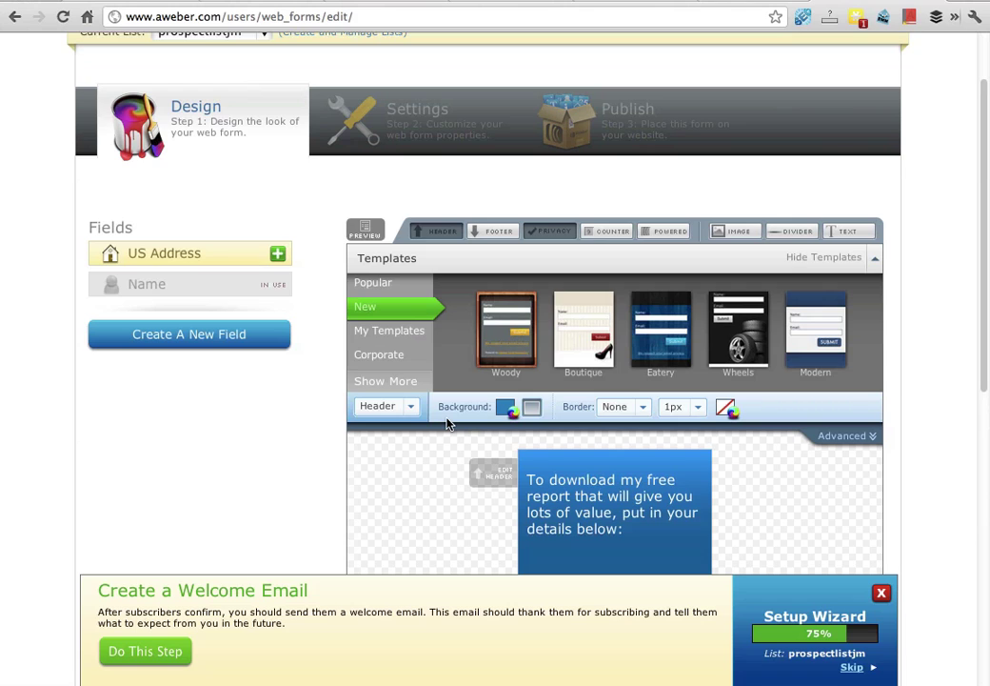
{"action": "scroll", "coordinate": [434, 460], "scroll_direction": "down", "scroll_amount": 10}
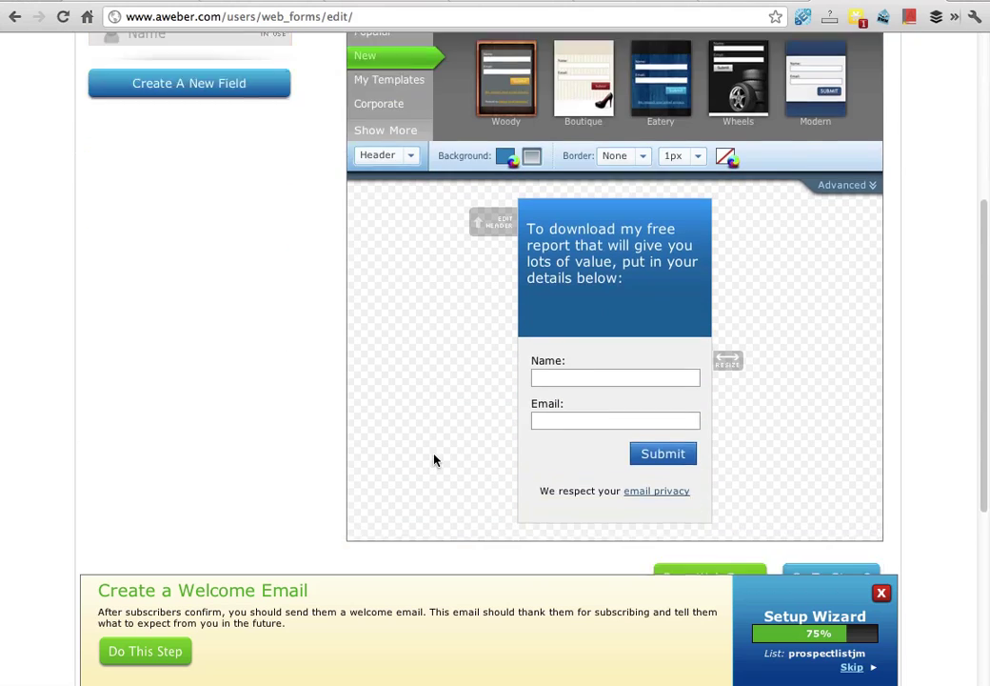